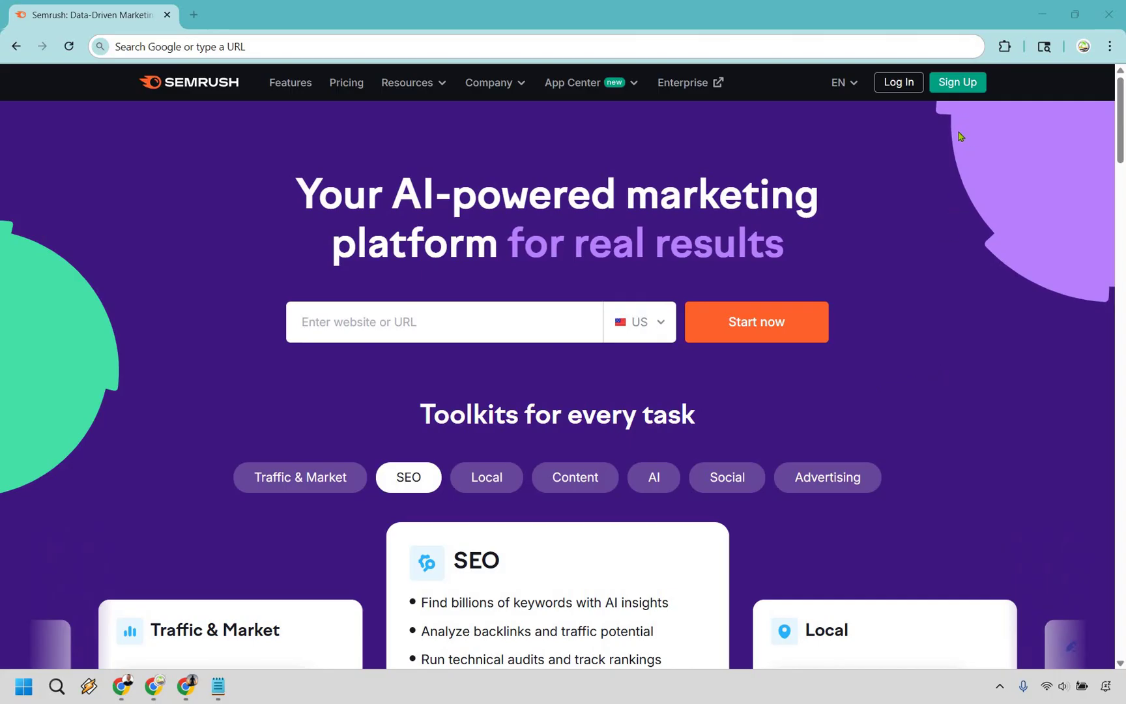
# Step: Sign up for a new Semrush account and submit the Create your account form
pyautogui.click(948, 149)
pyautogui.click(961, 83)
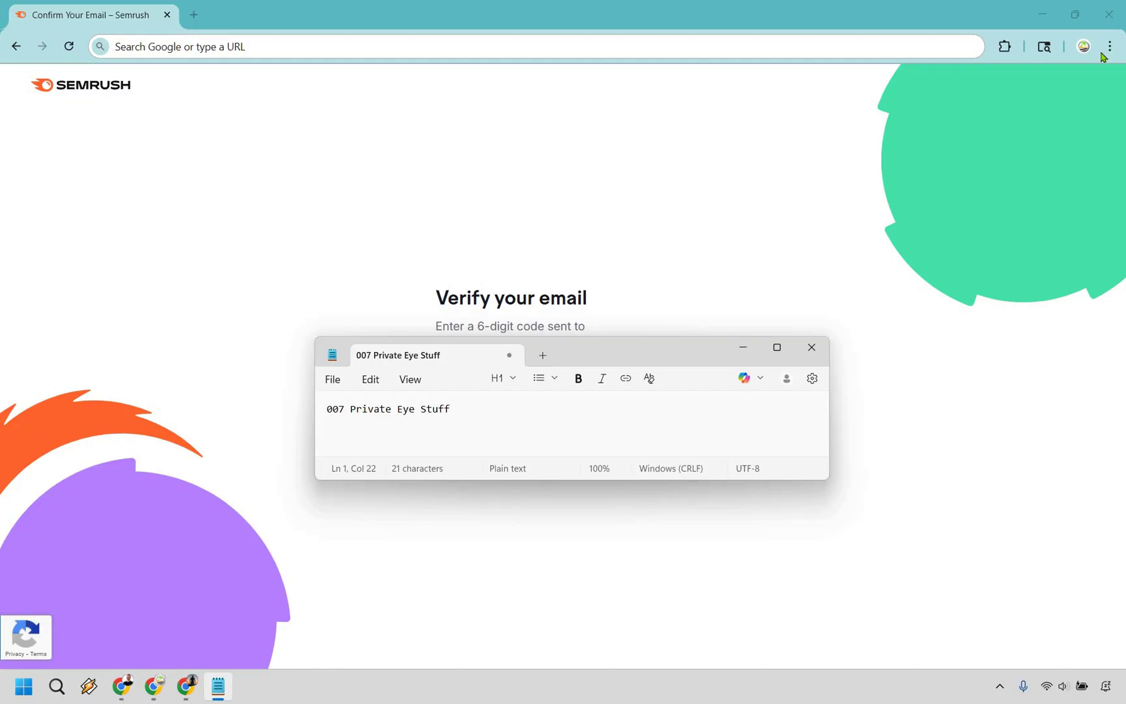
# Step: Answer the first survey questions with Work and I've performed a wide range of them
pyautogui.click(948, 404)
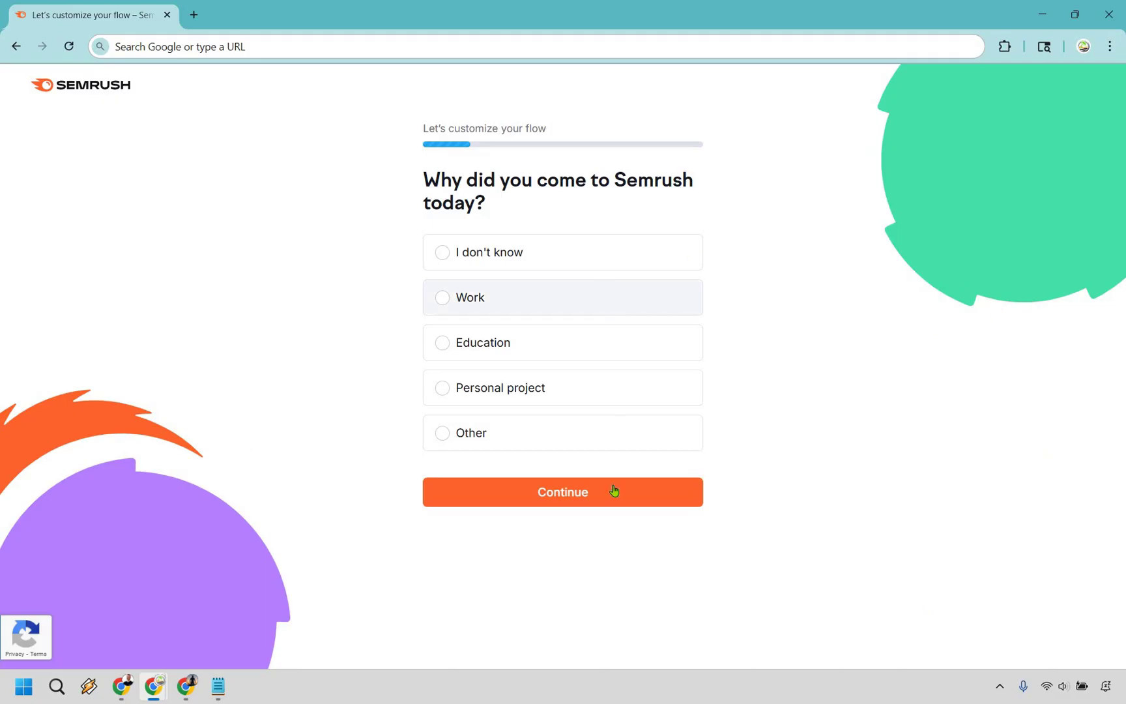
pyautogui.press('space')
pyautogui.press('Tab')
pyautogui.press('Return')
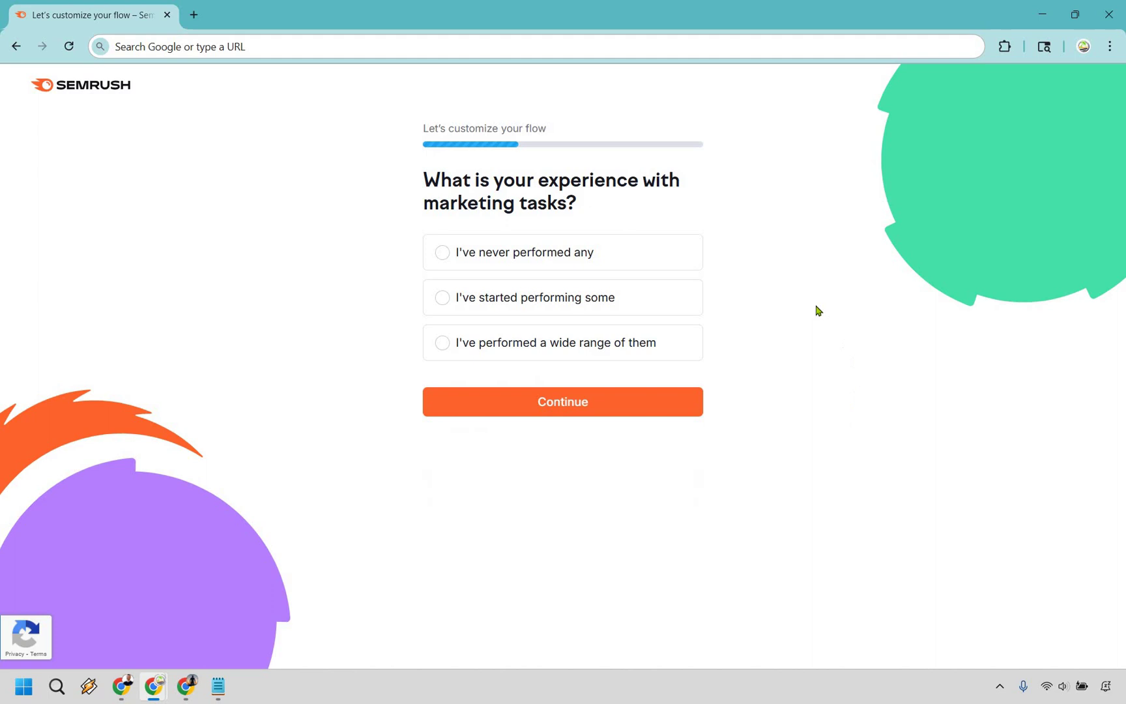
pyautogui.click(587, 345)
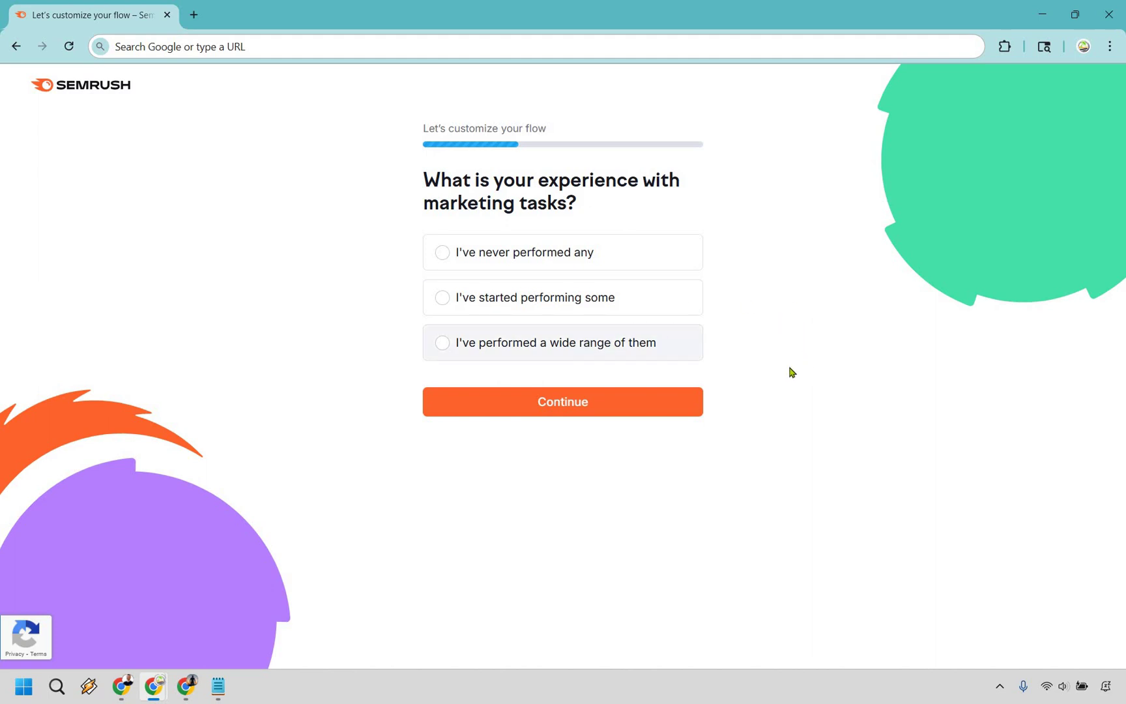
pyautogui.press('Tab')
pyautogui.press('Return')
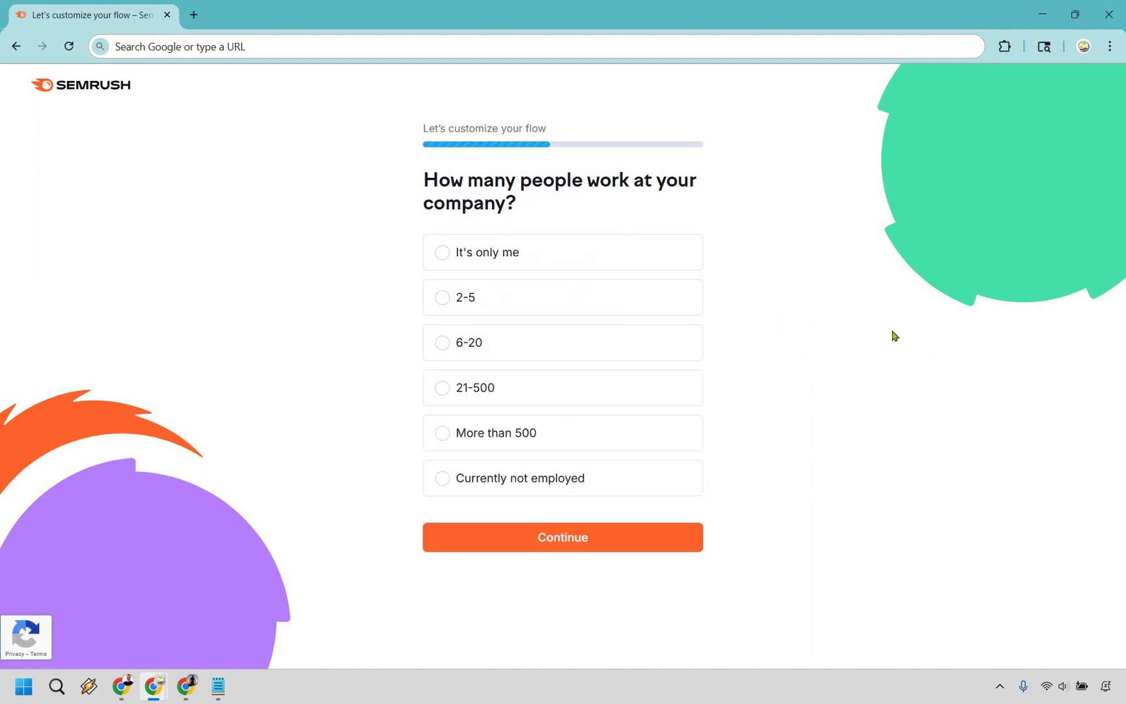
# Step: Give company size 21-500 and More than 5 years of SEO experience
pyautogui.click(567, 389)
pyautogui.press('Tab')
pyautogui.press('Return')
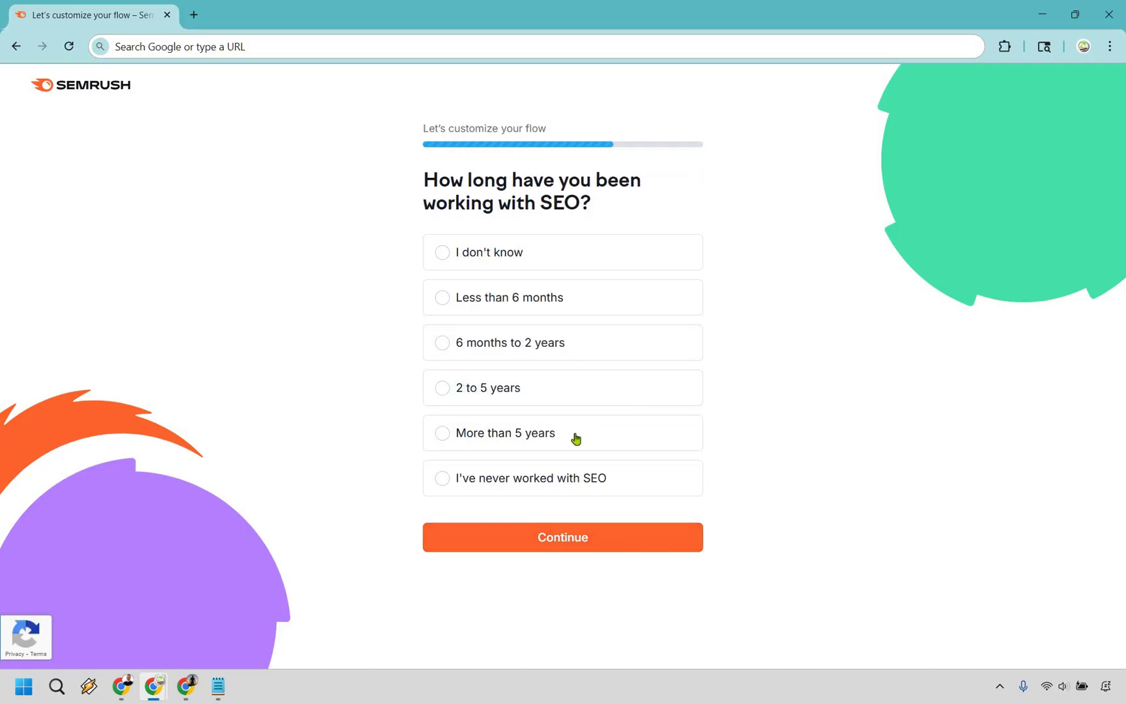
pyautogui.press('space')
pyautogui.press('Tab')
pyautogui.press('Return')
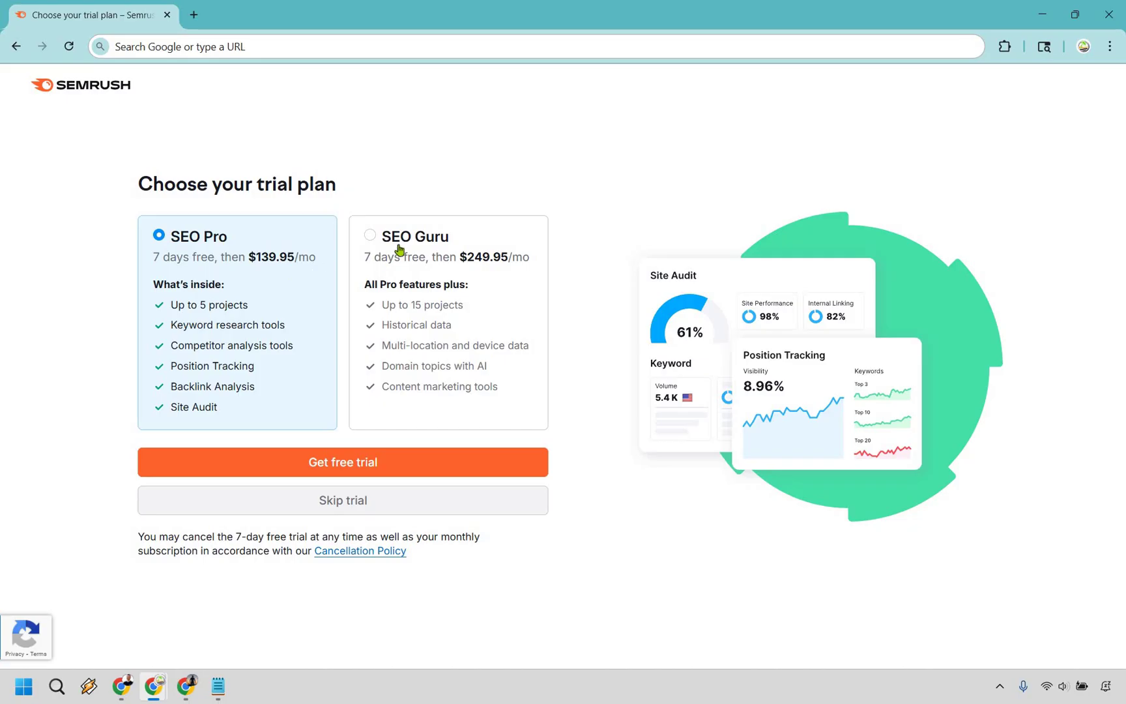
# Step: Select SEO Guru, $249.95/mo after 7 free days, instead of SEO Pro
pyautogui.click(462, 273)
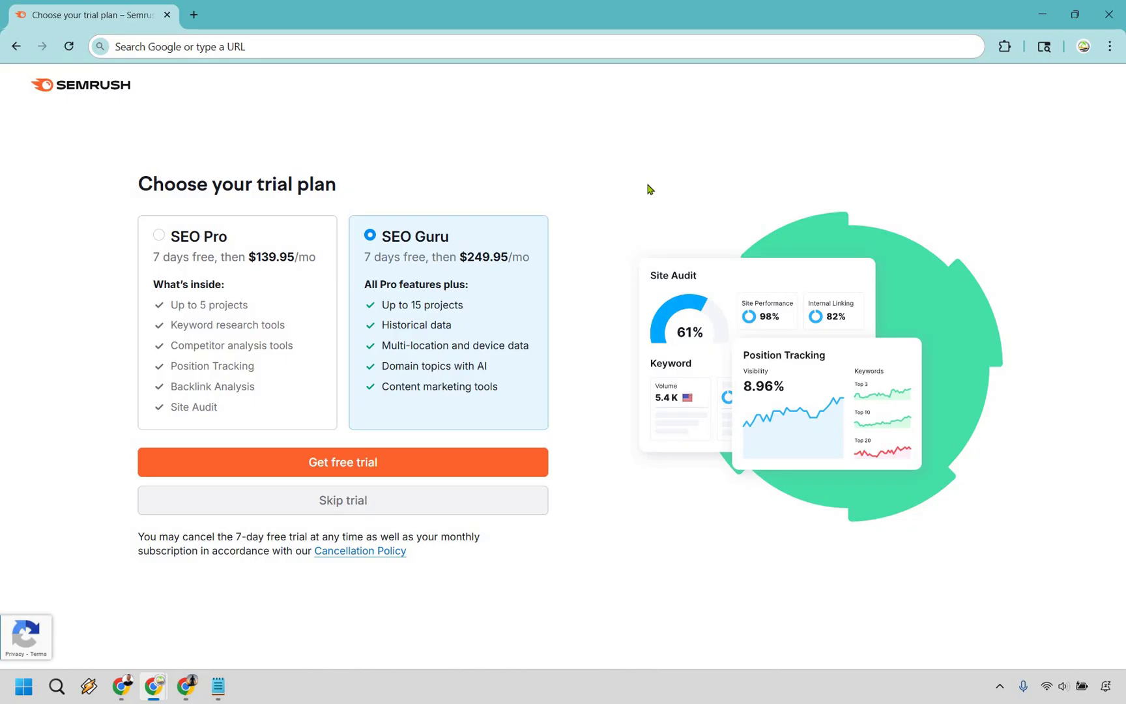
# Step: Open Semrush Plans & Pricing in a new tab and scroll down to Compare Plans
pyautogui.click(194, 16)
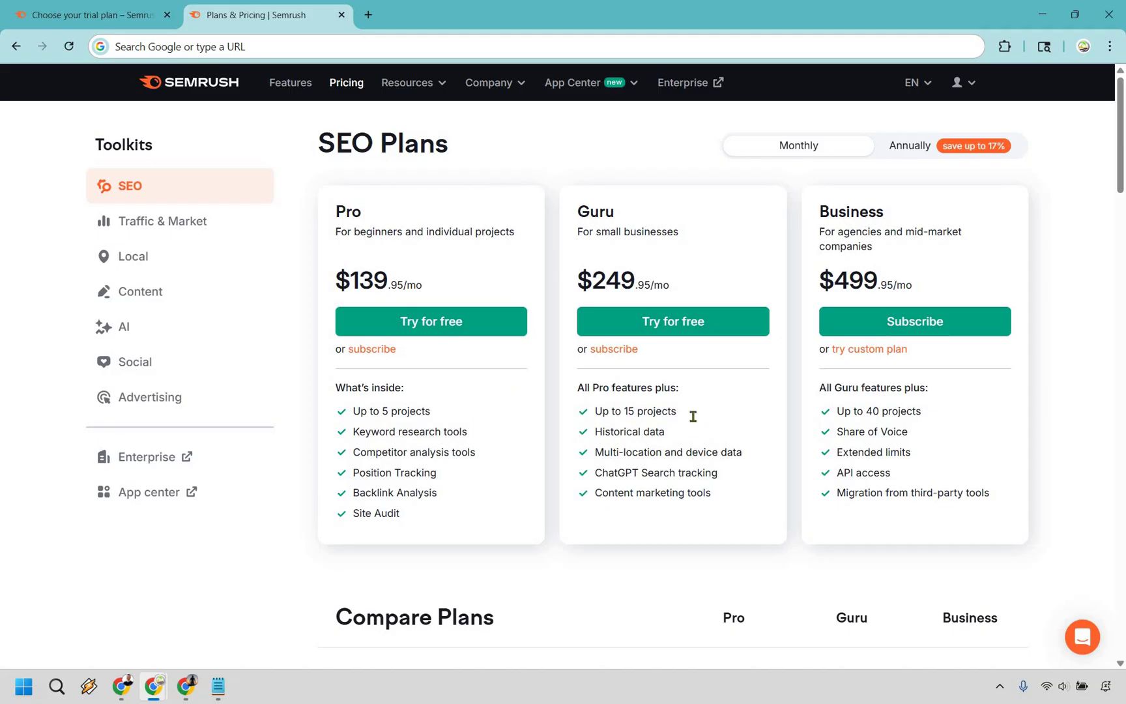
pyautogui.scroll(-1, 681, 391)
pyautogui.scroll(1, 774, 222)
pyautogui.scroll(-4, 776, 224)
pyautogui.scroll(-1, 750, 215)
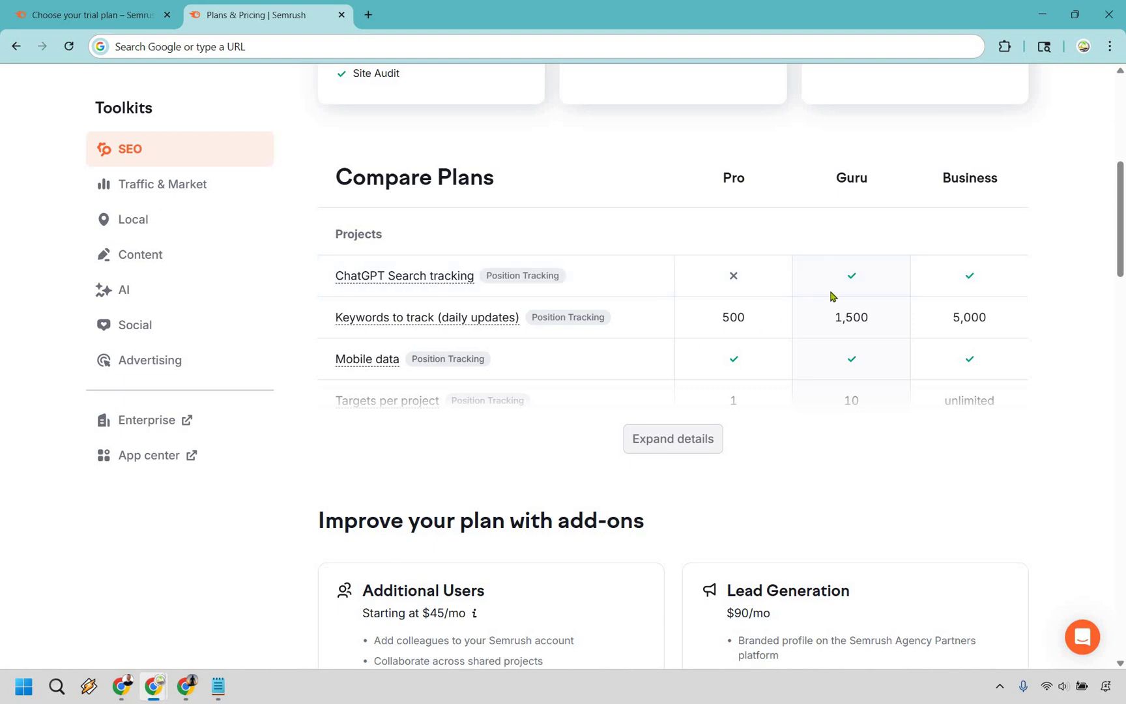
# Step: Expand the Compare Plans details and review the Pro, Guru and Business features
pyautogui.click(684, 442)
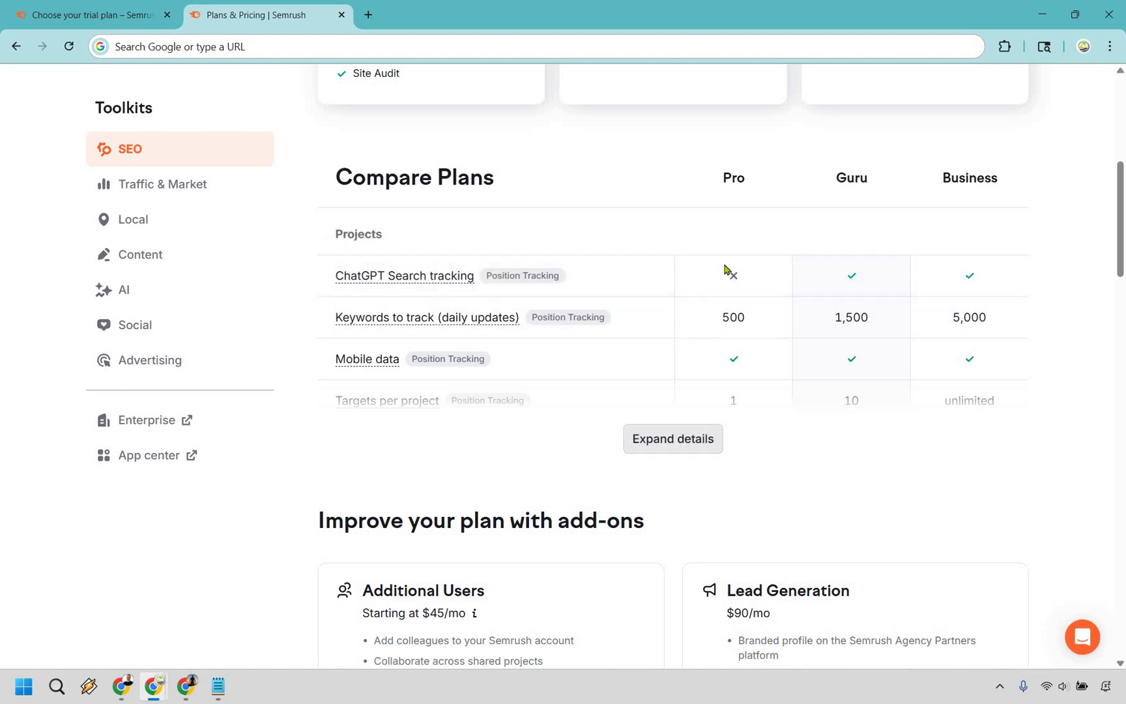
pyautogui.scroll(-2, 727, 273)
pyautogui.scroll(-1, 912, 273)
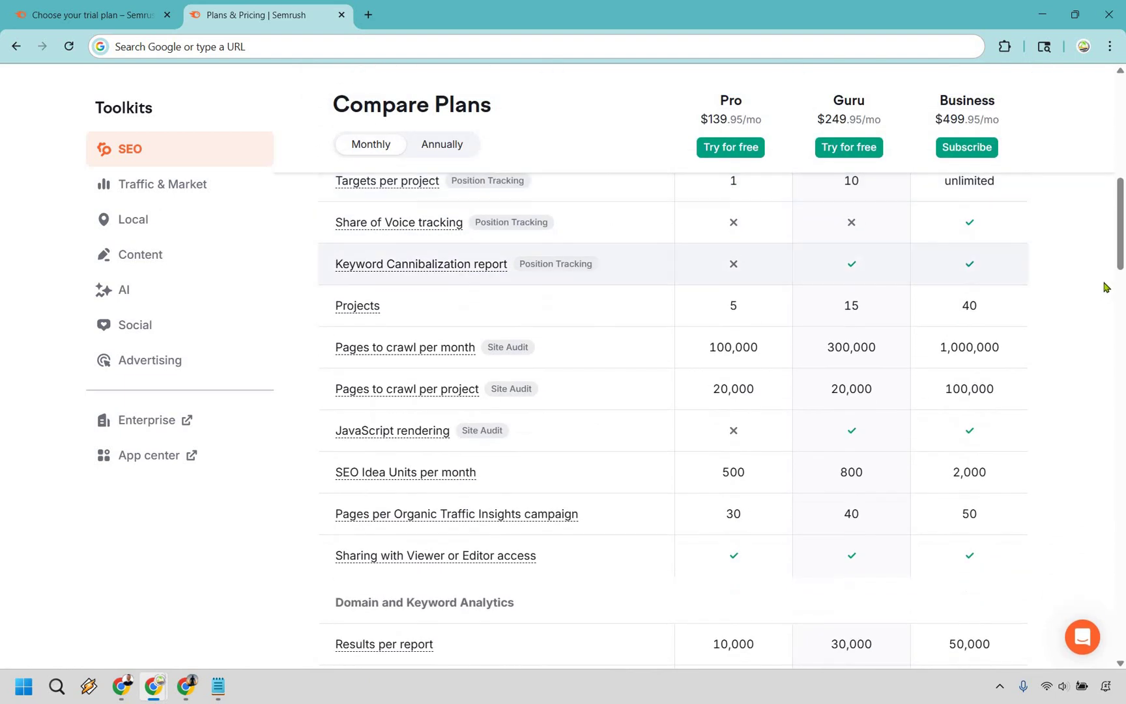
pyautogui.scroll(-1, 1102, 291)
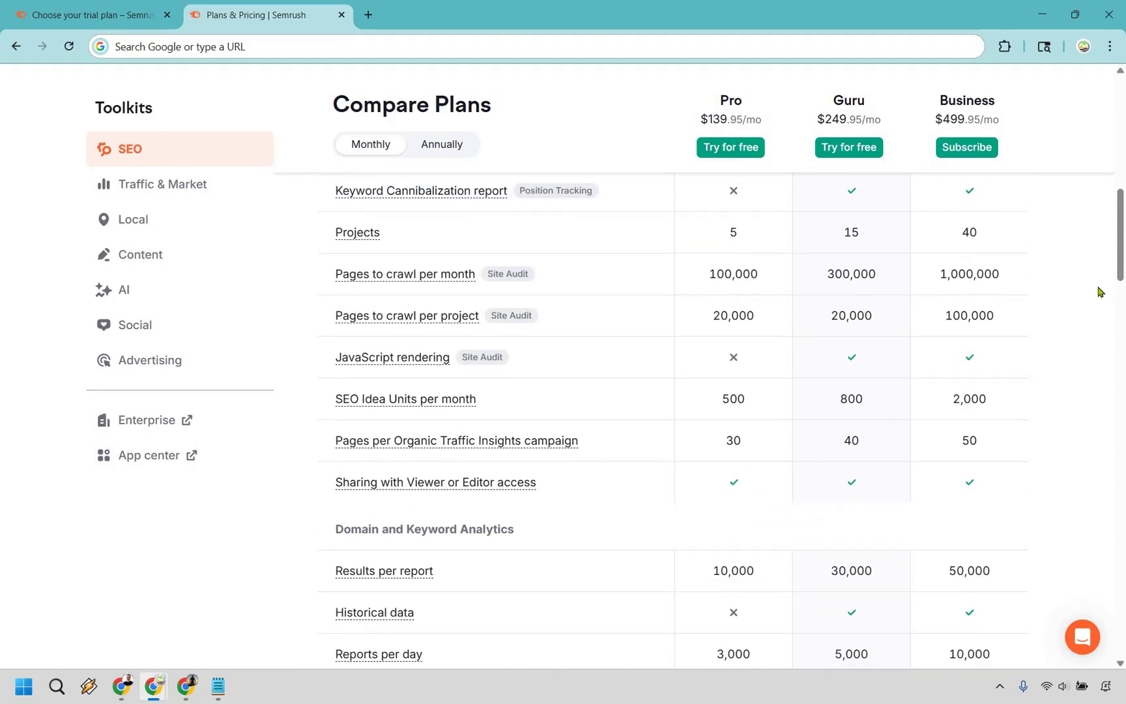
pyautogui.scroll(-2, 1100, 291)
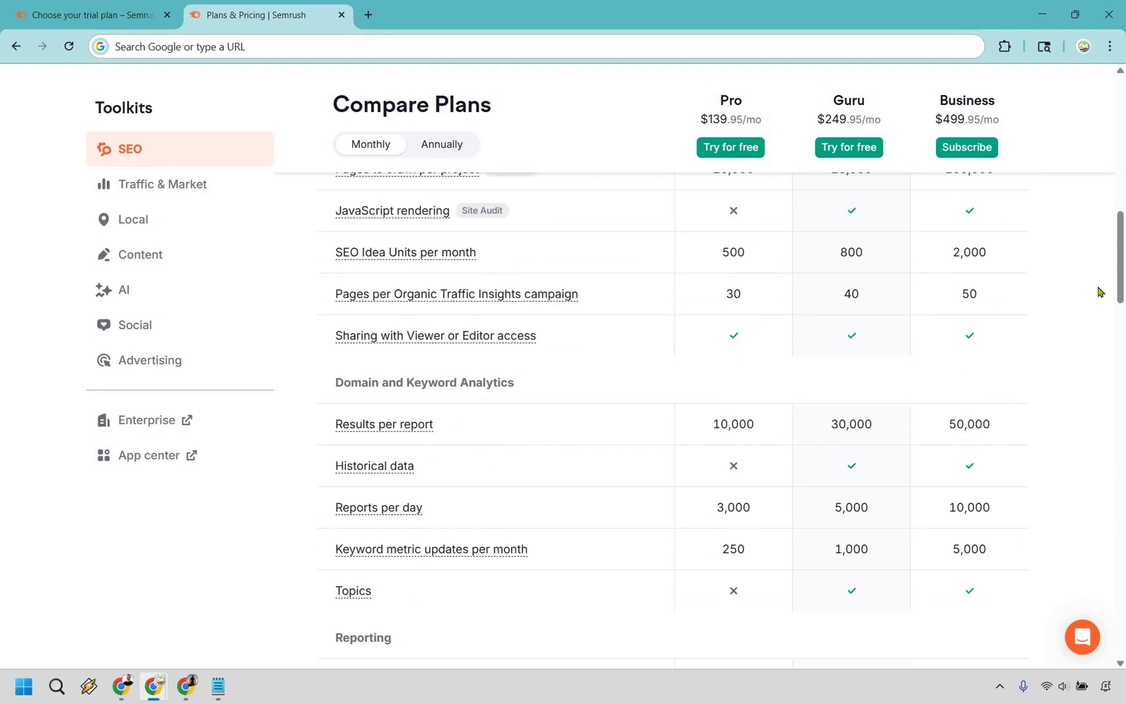
pyautogui.scroll(-1, 1099, 291)
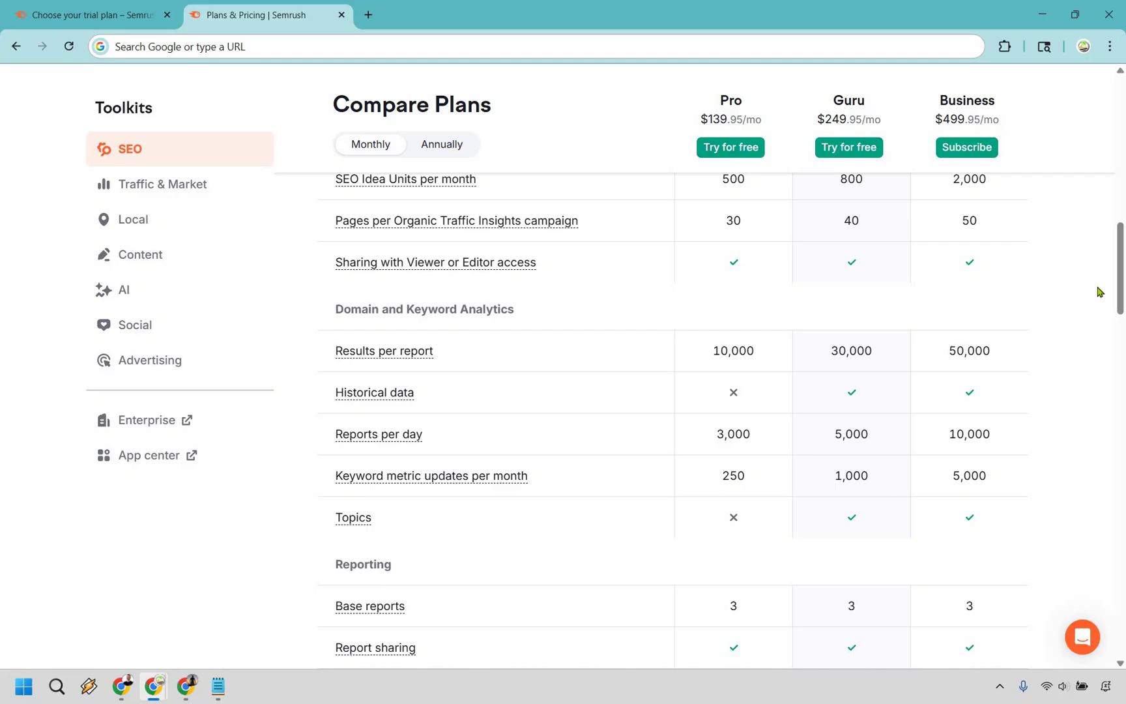
pyautogui.scroll(-2, 1099, 290)
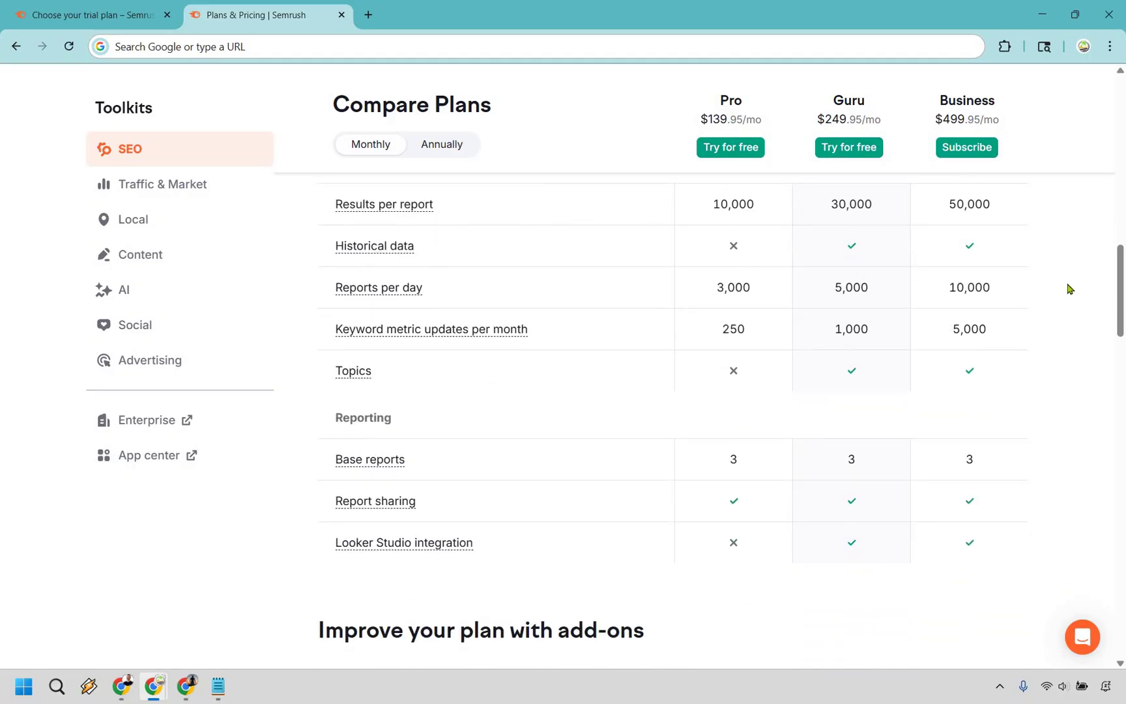
pyautogui.scroll(-4, 1076, 294)
pyautogui.scroll(-3, 922, 387)
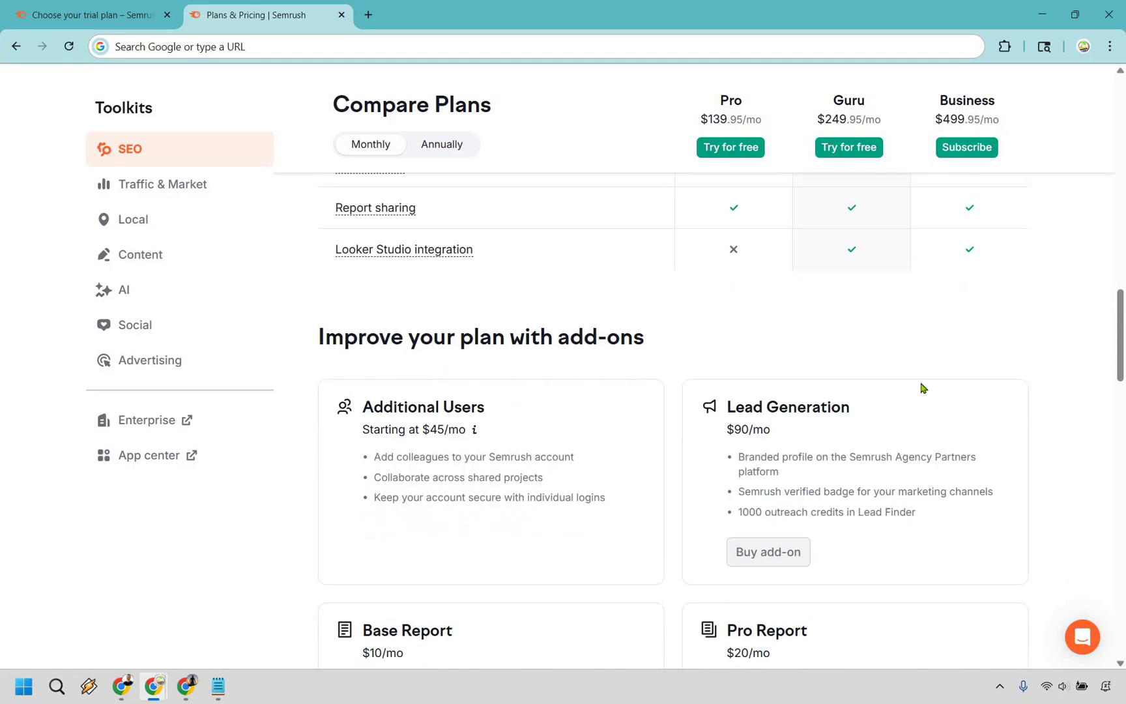
pyautogui.scroll(9, 1065, 402)
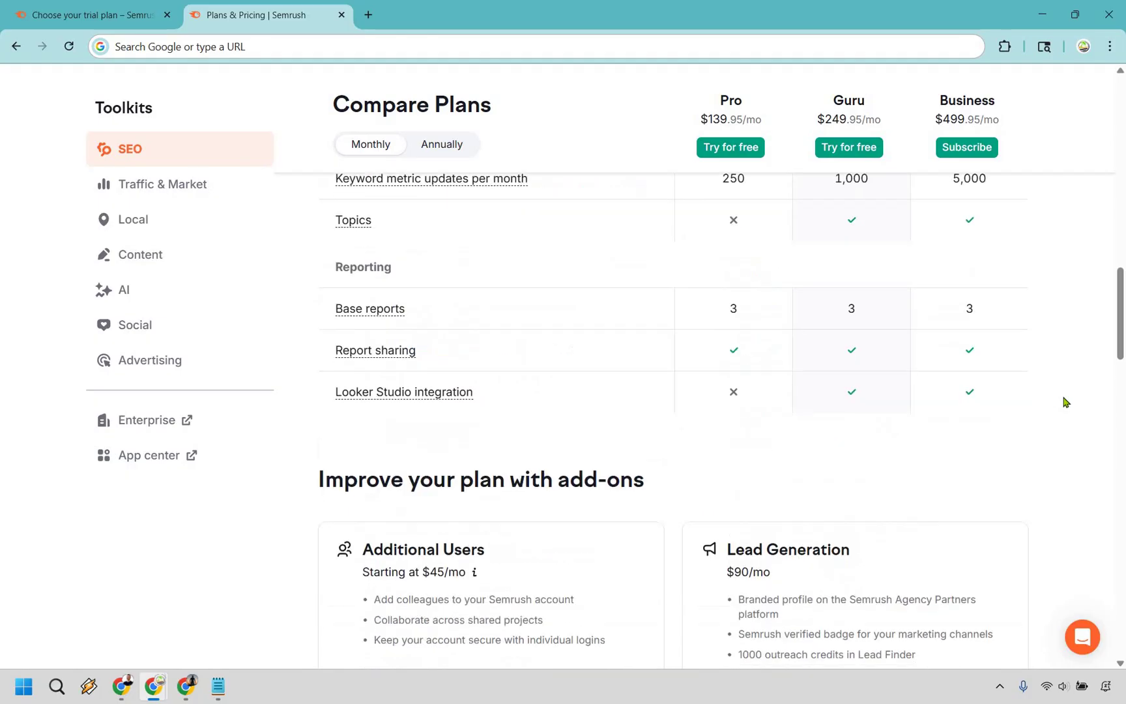
pyautogui.scroll(3, 1064, 400)
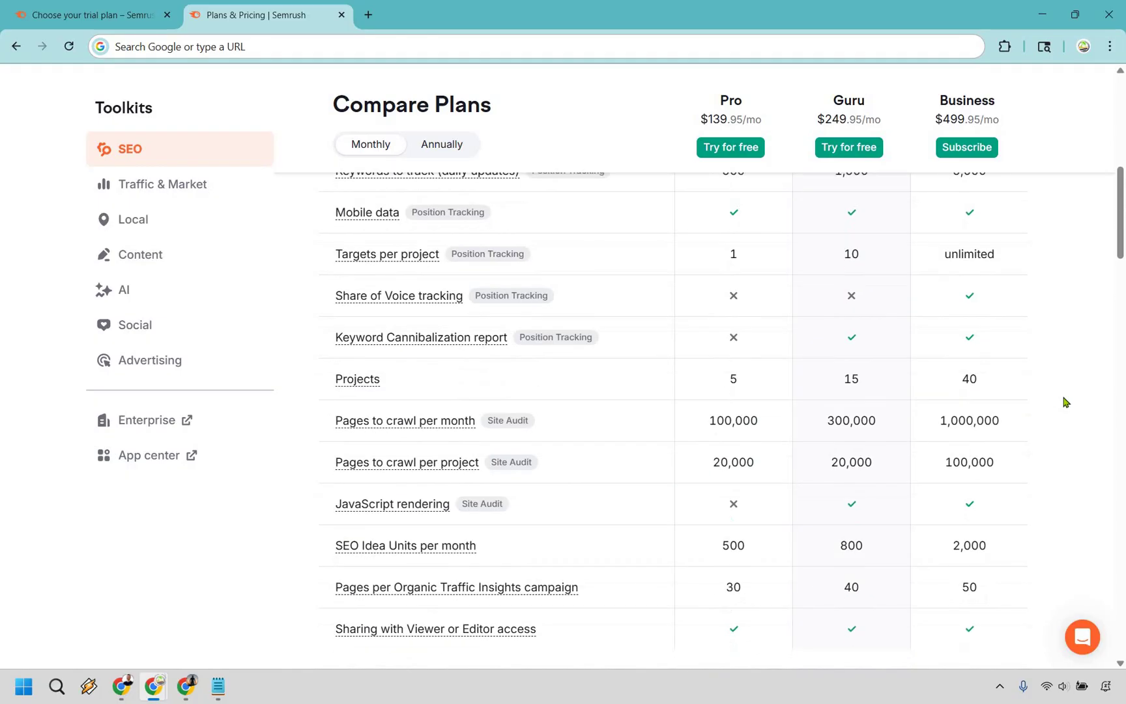
pyautogui.scroll(-3, 1063, 399)
pyautogui.scroll(15, 1064, 400)
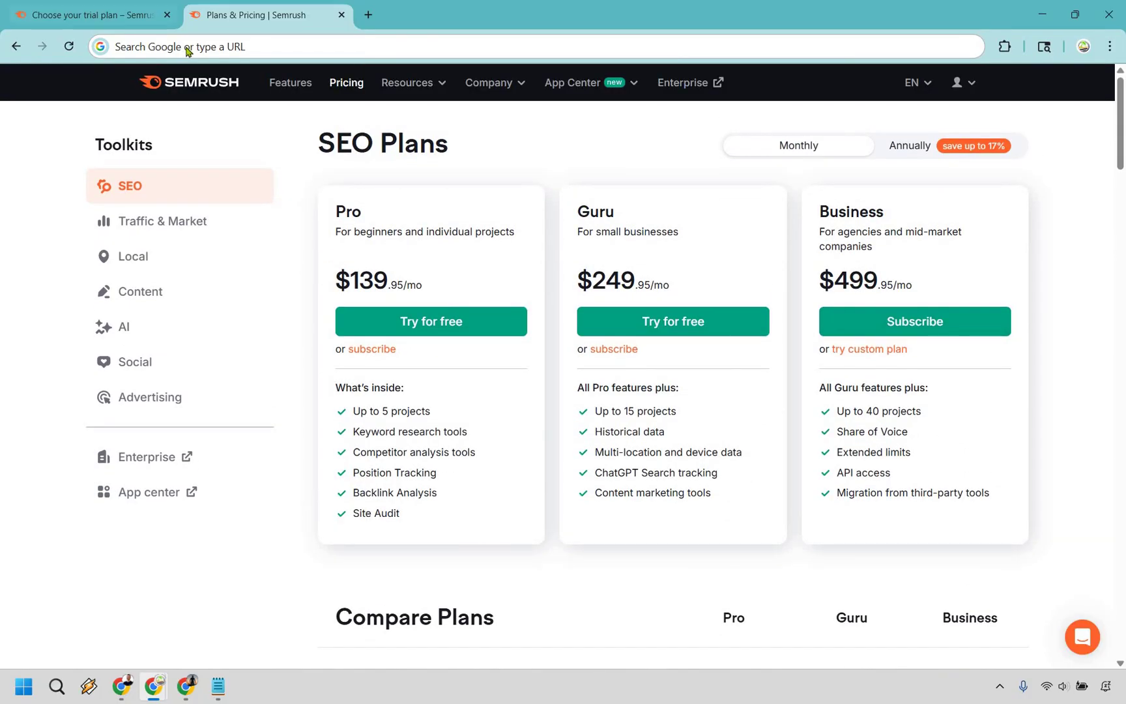
# Step: Back on the trial plan tab, start the SEO Guru free trial checkout ($0 today, $249.95 later)
pyautogui.hotkey('ctrl', 'shift', 'Tab')
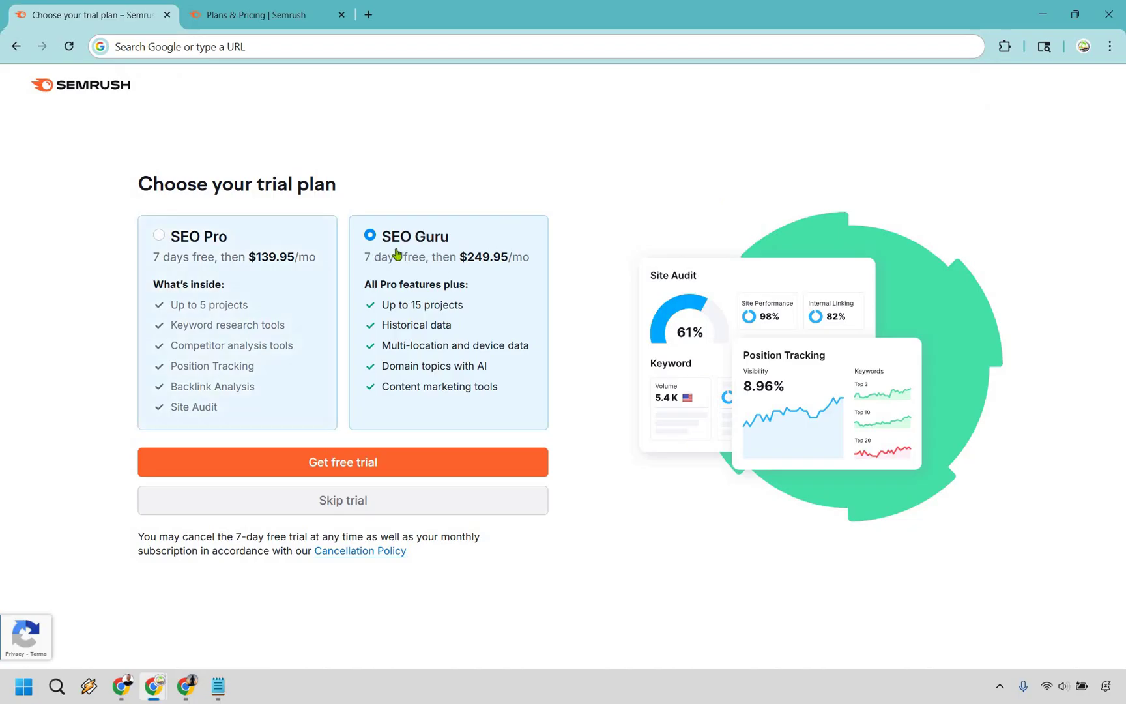
pyautogui.click(348, 474)
pyautogui.hotkey('alt', 'Tab')
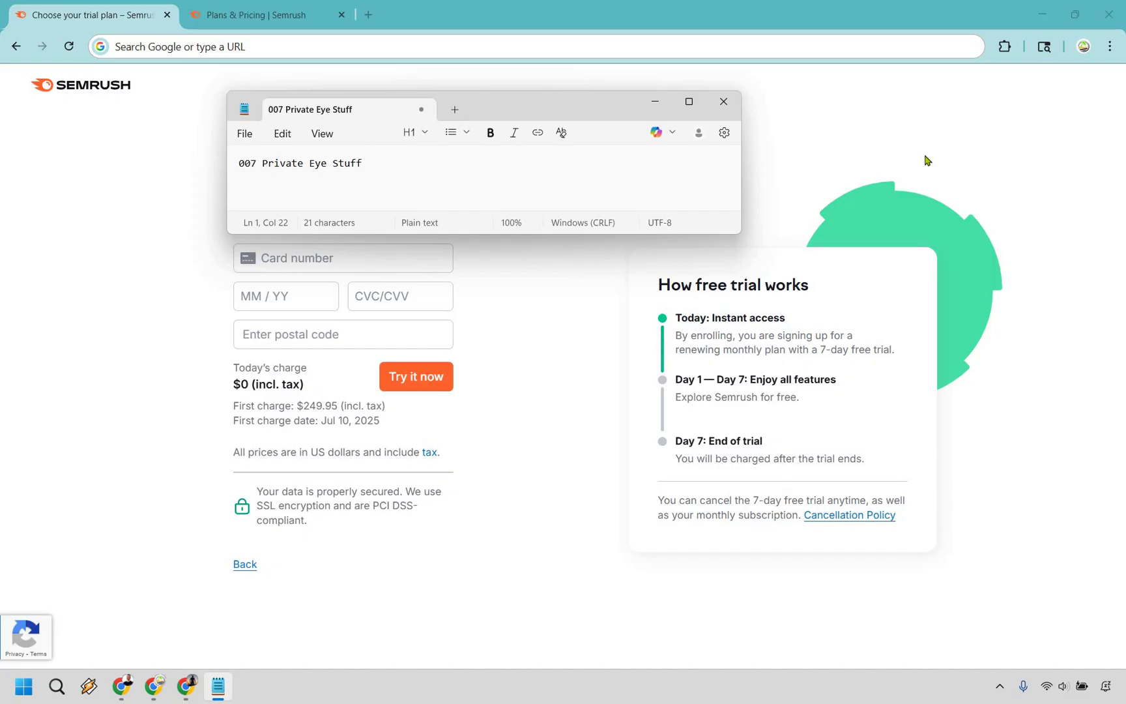